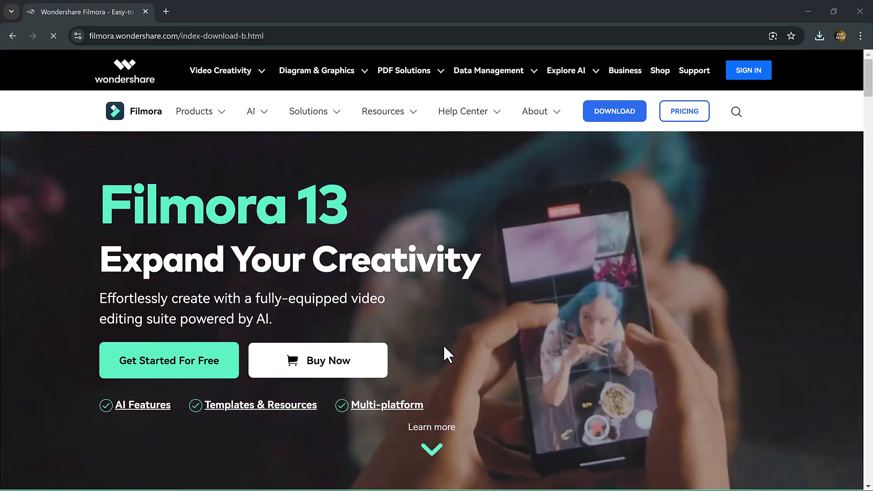
Scroll down and back up the Filmora start window to reach the New Project banner
scroll(444, 350, "down", 10)
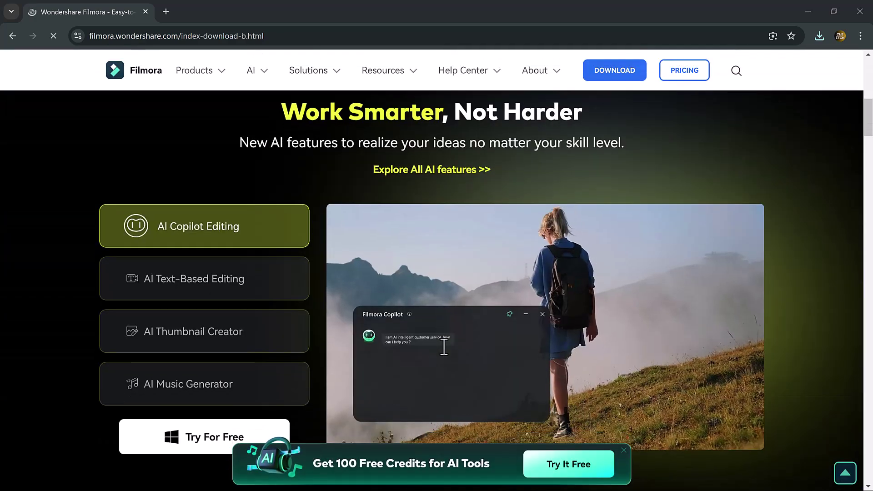
scroll(443, 347, "down", 5)
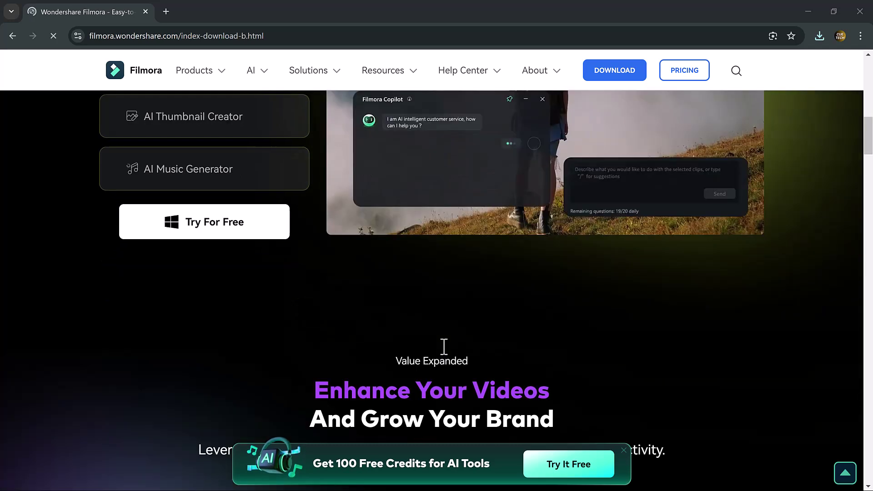
scroll(444, 347, "down", 9)
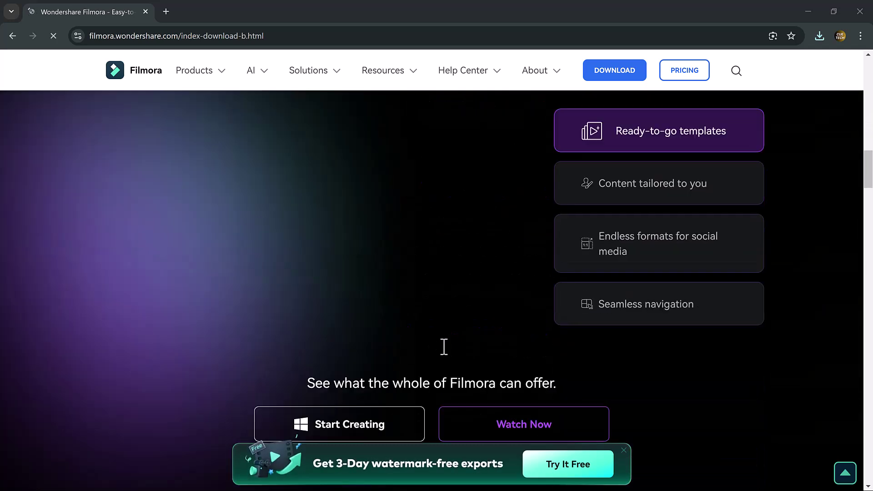
scroll(443, 347, "down", 13)
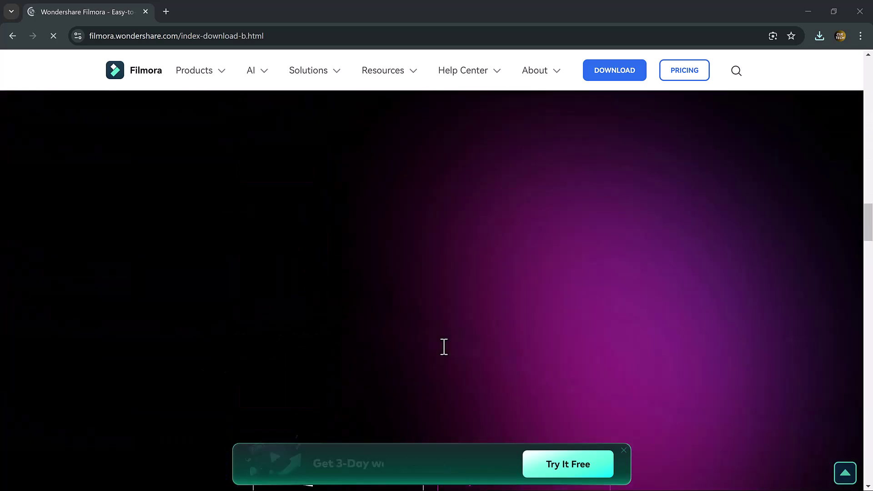
scroll(443, 347, "down", 12)
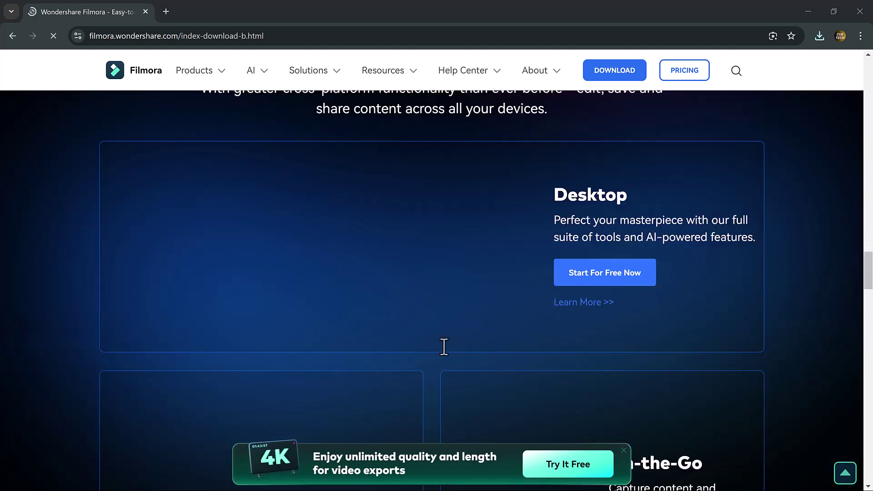
scroll(444, 347, "down", 15)
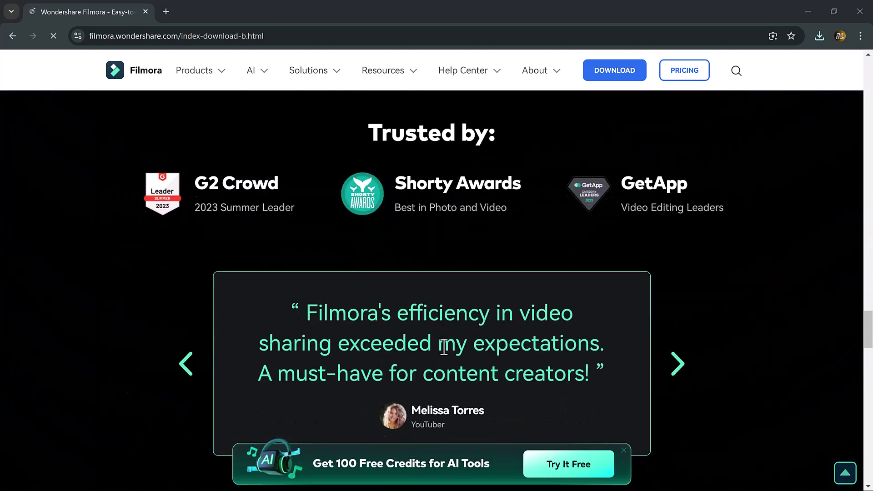
scroll(444, 346, "down", 8)
scroll(444, 347, "up", 15)
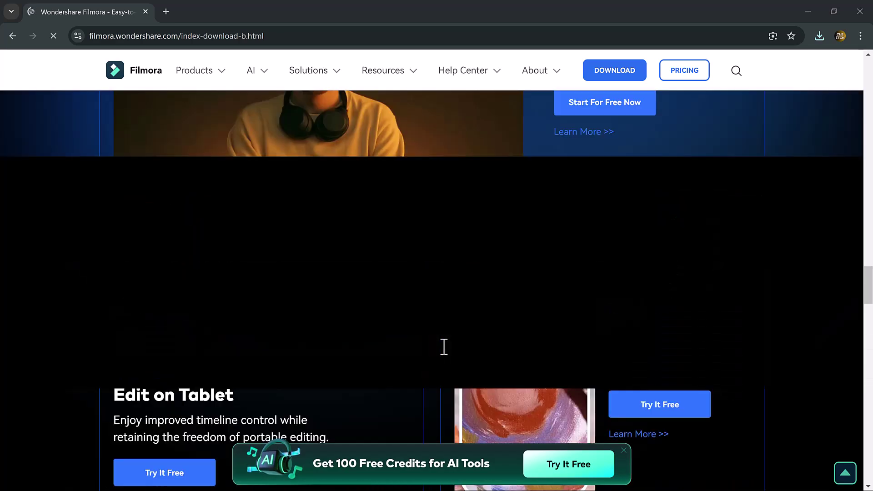
scroll(443, 346, "up", 20)
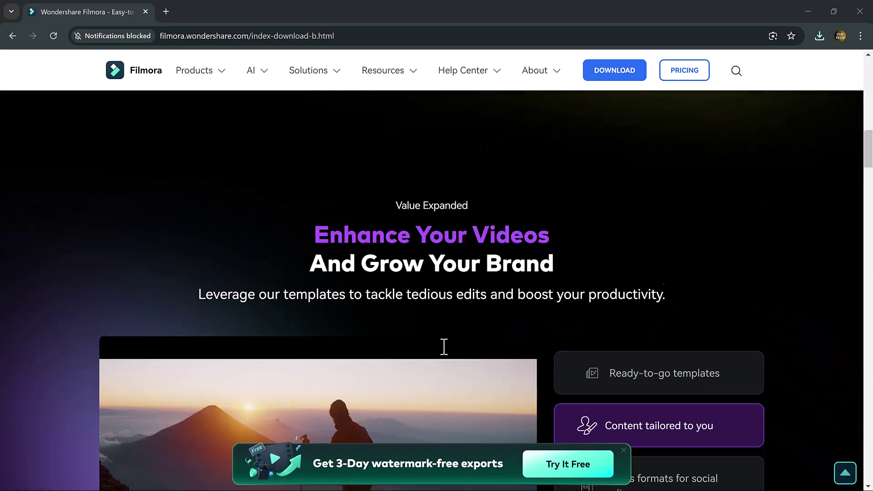
scroll(444, 347, "up", 20)
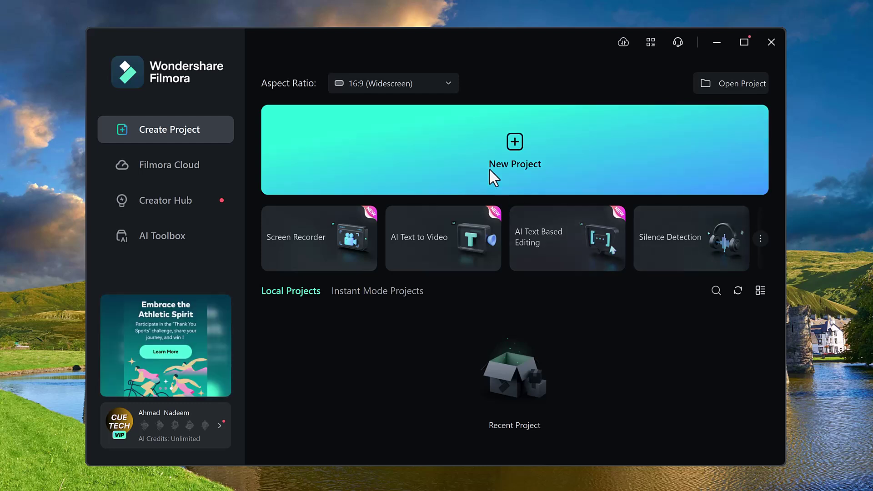
Create a new project and import the gg.mp4 video into its media library
left_click(520, 145)
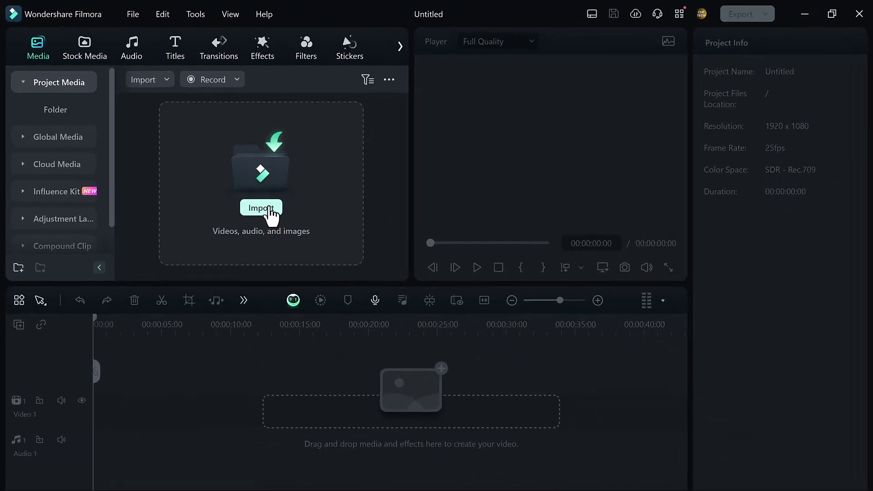
left_click(269, 209)
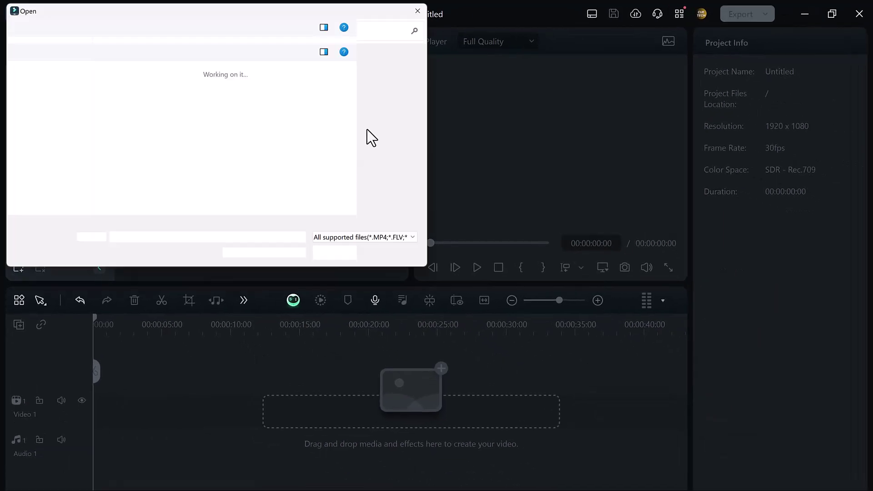
left_click(381, 93)
double_click(381, 93)
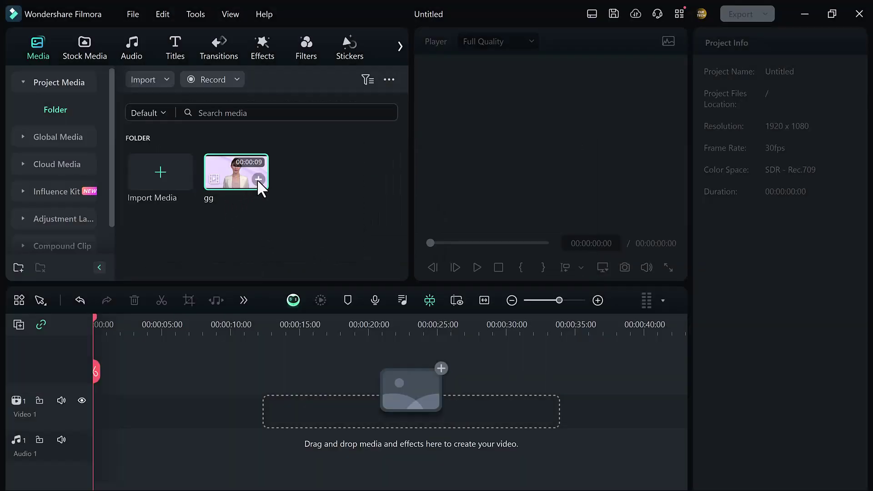
Add the gg clip to the Video 1 track, rewind to 00:00:00:00 and play it
left_click(257, 179)
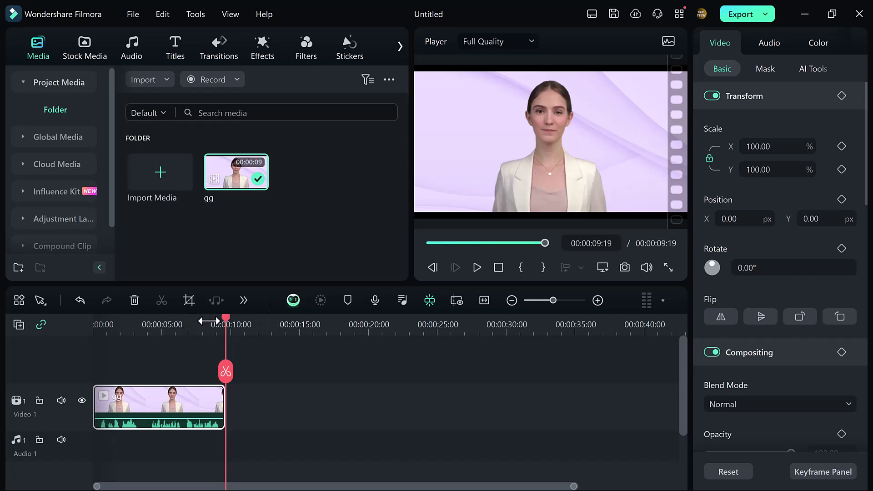
left_click_drag(217, 326, 43, 339)
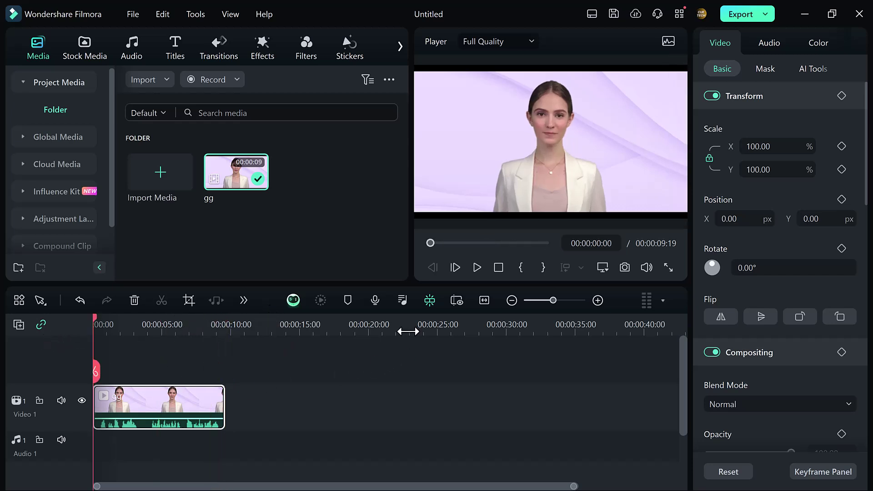
left_click(476, 267)
Open the timeline toolbar's >> more-tools dropdown that lists Speech-to-Text
left_click(243, 300)
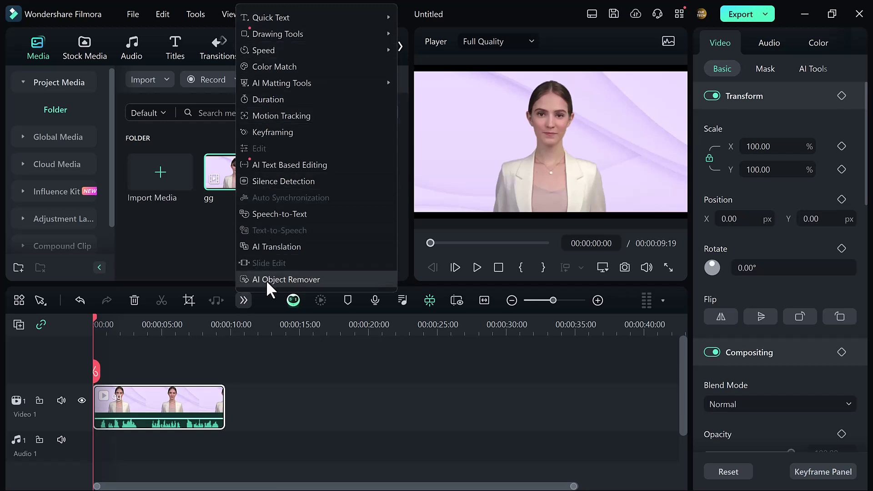
Set Speech-to-Text to English (US) audio with English (UK) translation for the selected clip only
left_click(280, 214)
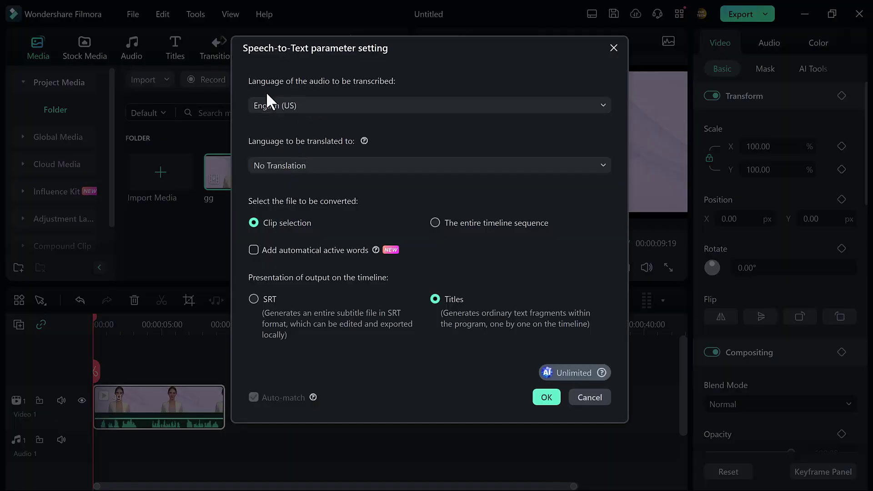
left_click(369, 105)
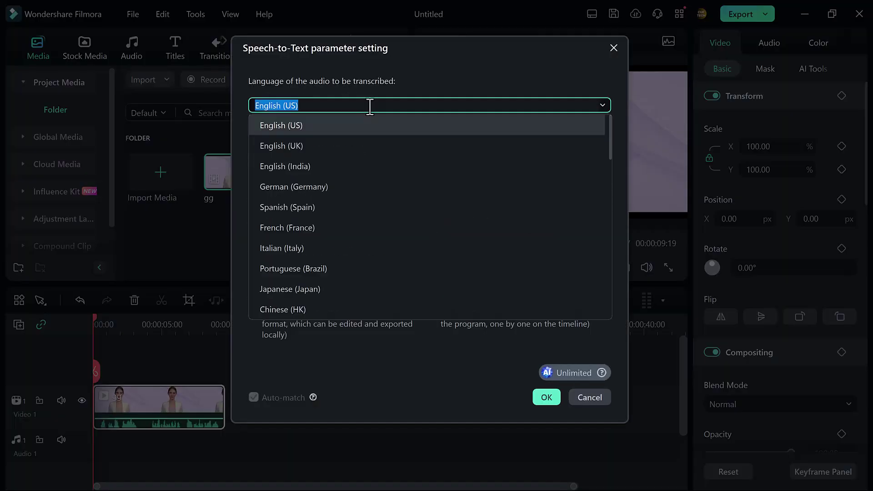
left_click(372, 133)
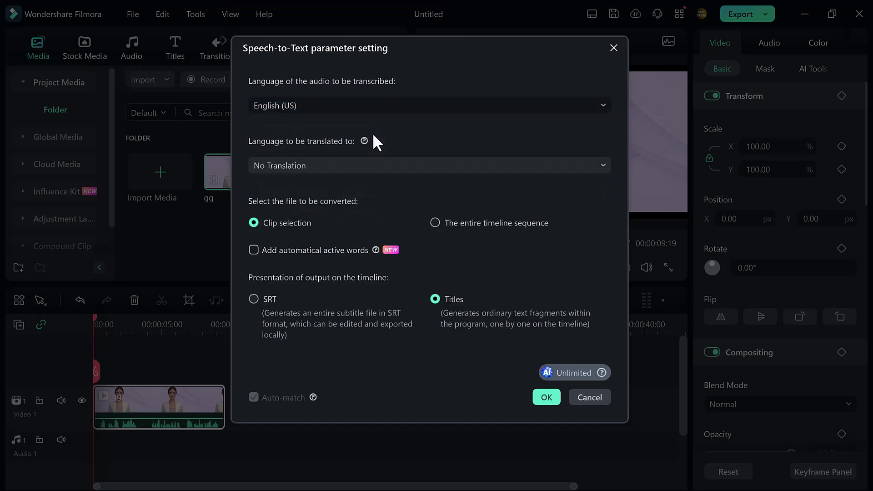
left_click(345, 165)
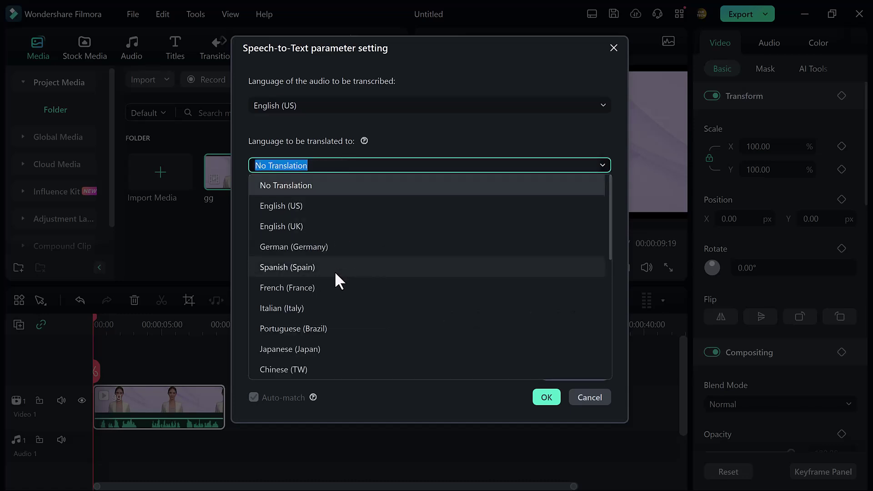
scroll(335, 271, "down", 5)
scroll(335, 273, "up", 5)
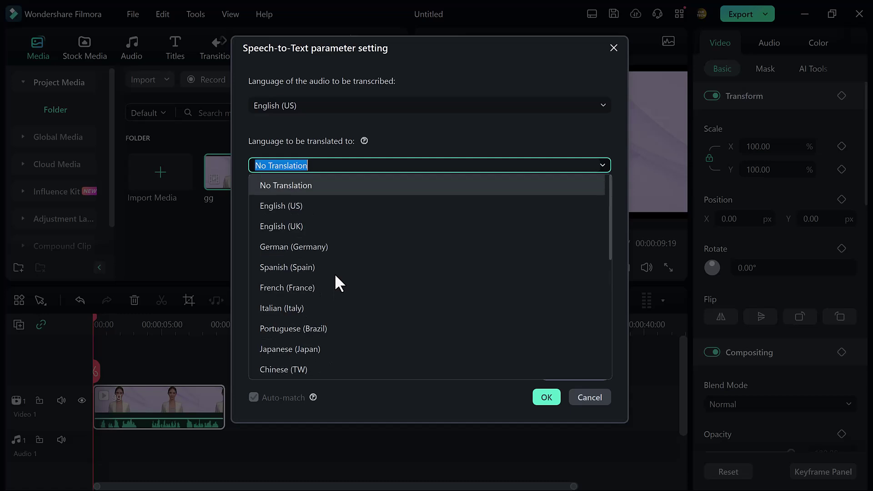
scroll(334, 272, "down", 5)
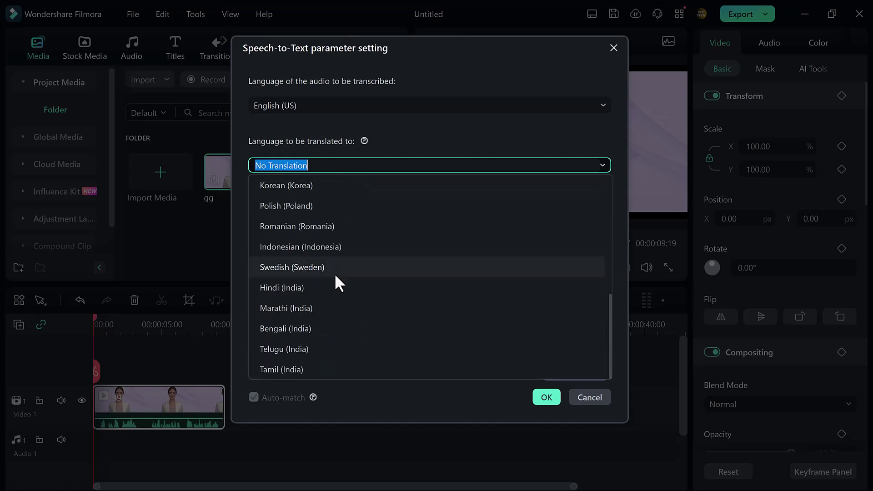
scroll(335, 273, "up", 5)
left_click(304, 224)
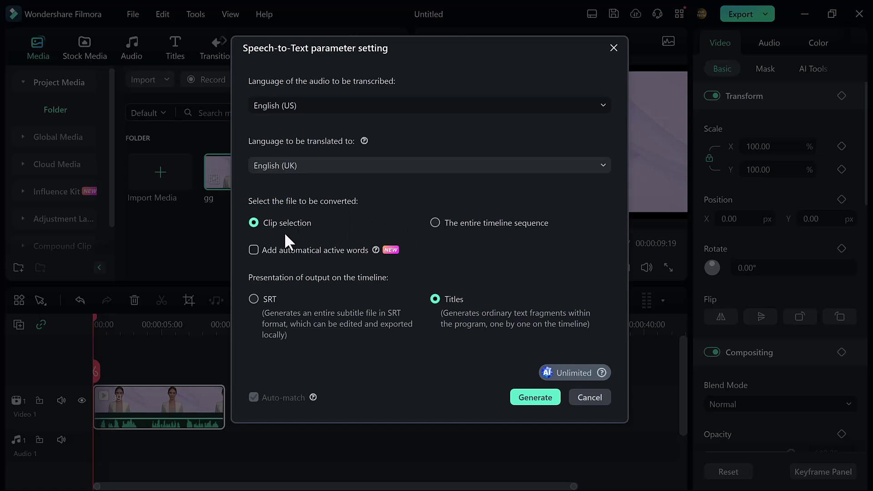
left_click(437, 225)
Tick Add automatical active words and generate subtitles for the gg clip
left_click(253, 251)
left_click(531, 397)
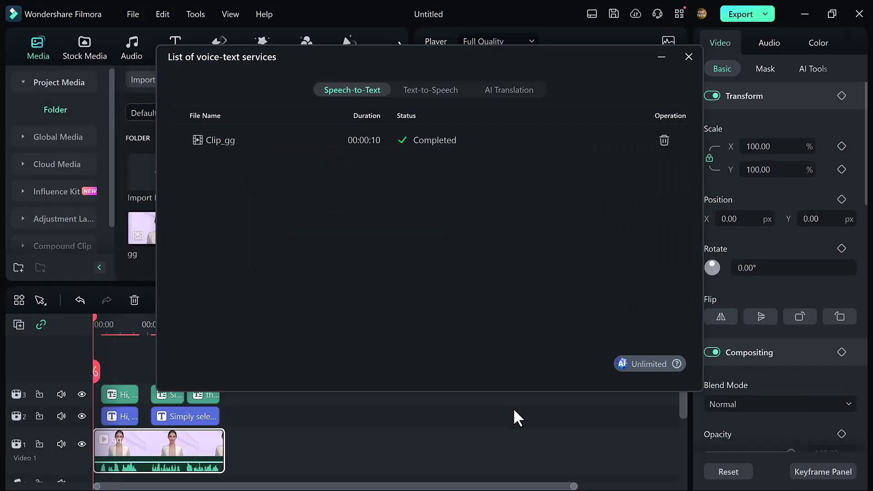
Close the Speech-to-Text window, then play and pause near 00:00:06:25 to preview captions
left_click(688, 56)
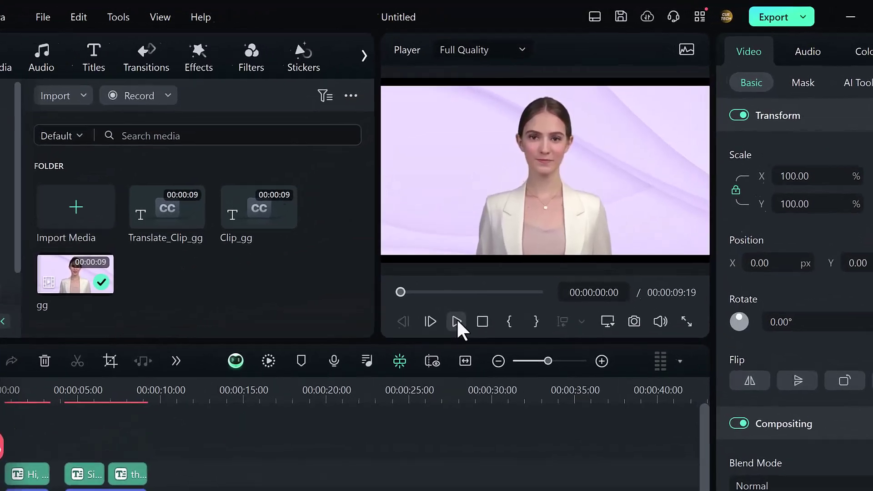
left_click(469, 267)
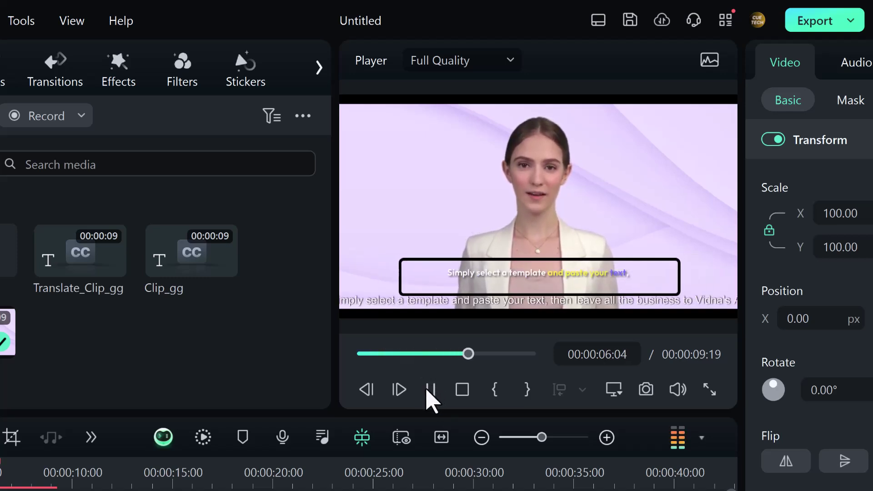
left_click(429, 390)
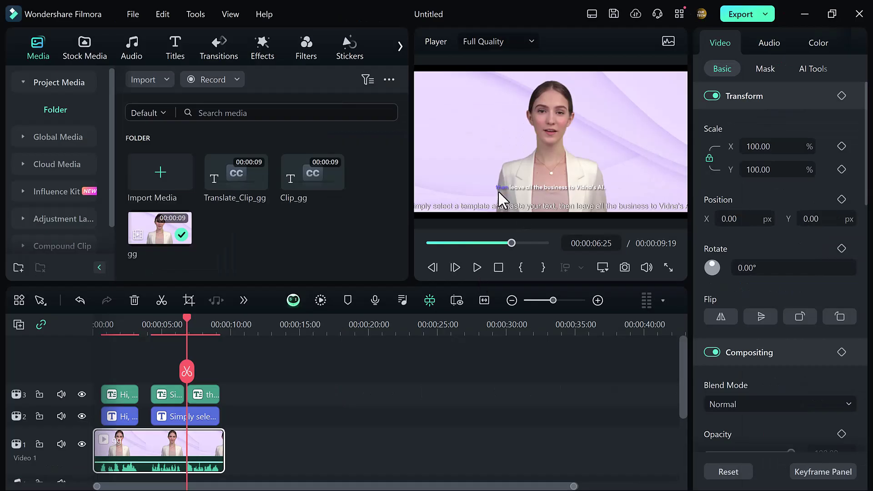
Select the last caption clip on track 3 and view its Animation, Basic and Titles templates
left_click(565, 187)
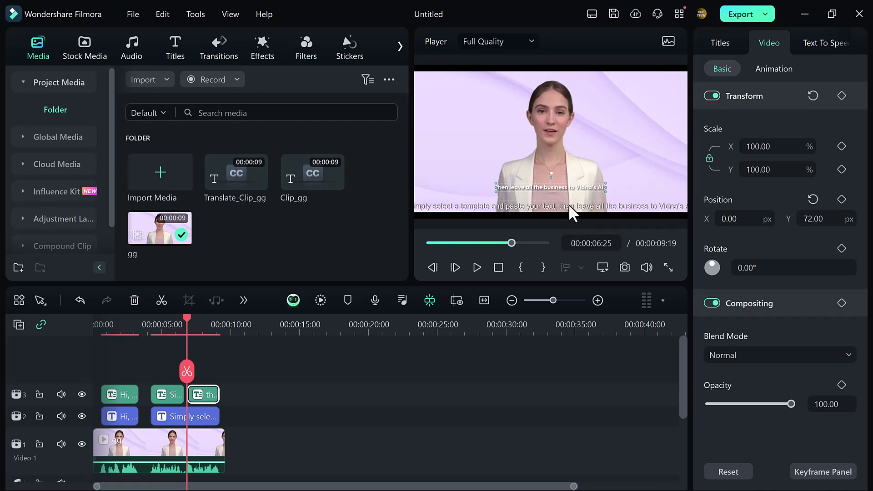
left_click(772, 68)
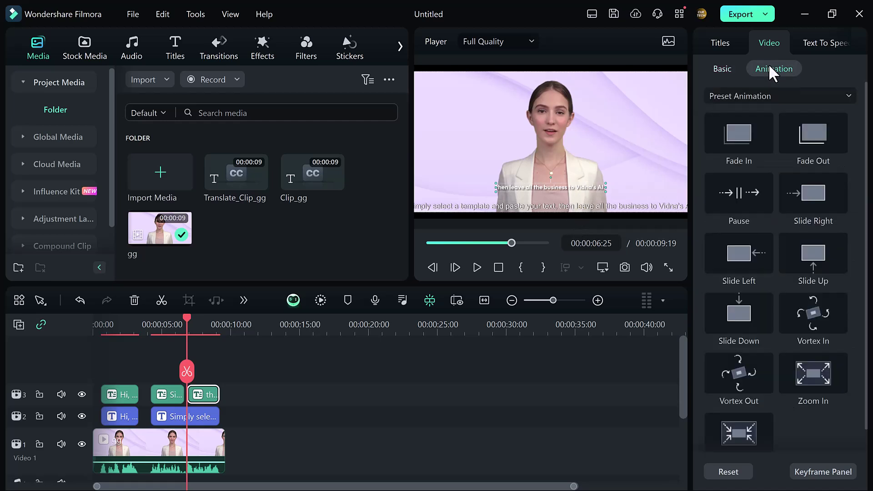
left_click(717, 68)
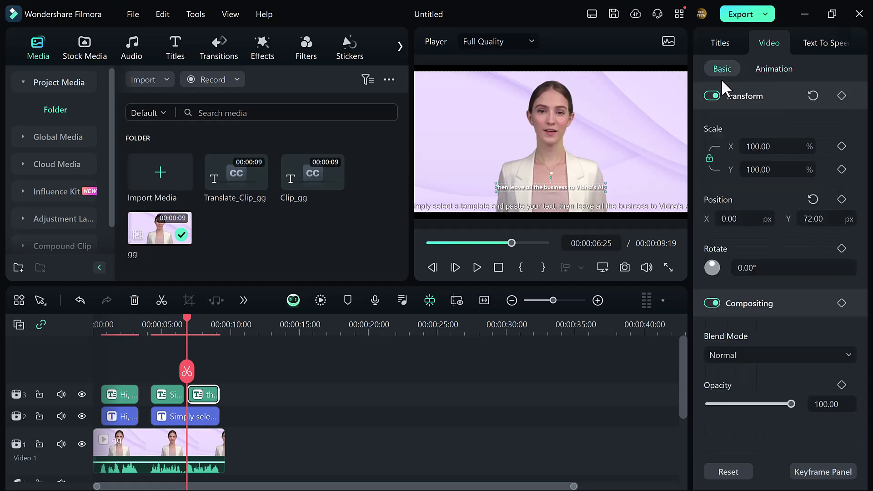
left_click(720, 44)
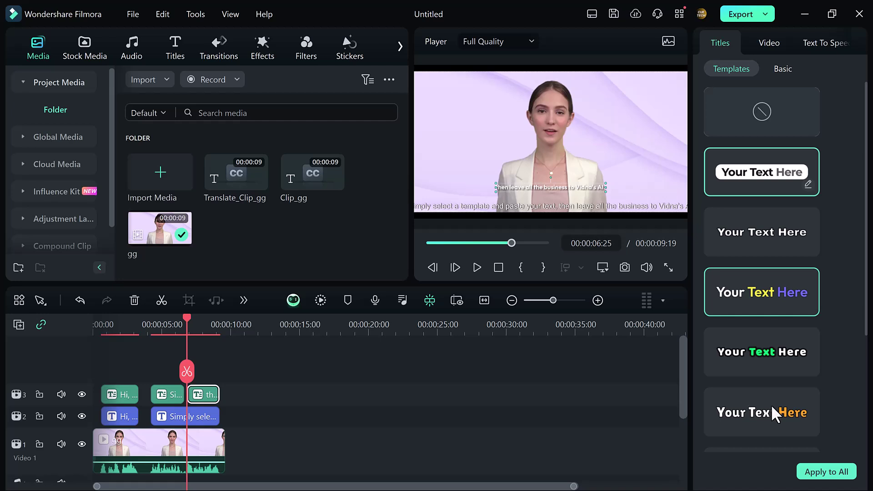
Apply the white caption template with orange active-word highlight, then replay from the start to review
left_click(752, 166)
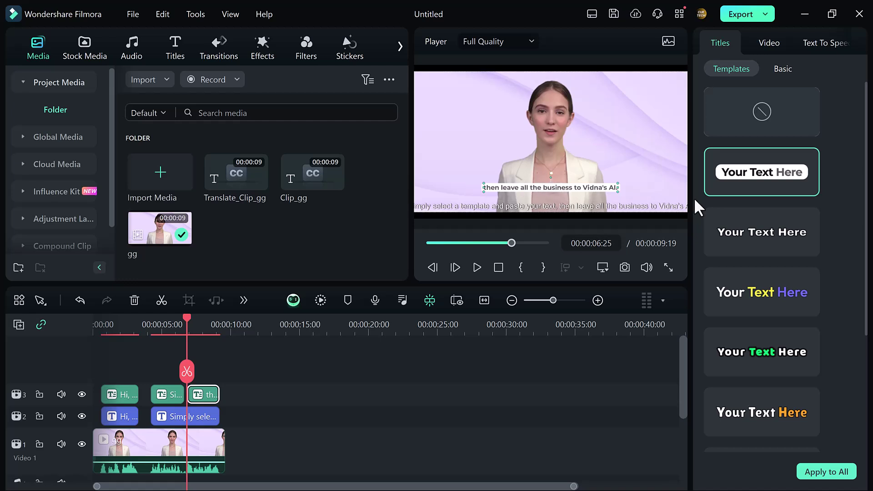
left_click(724, 228)
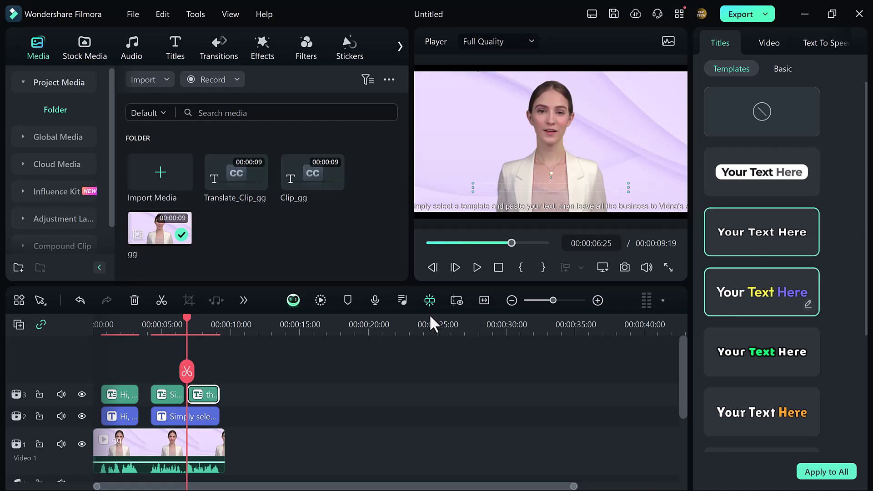
left_click_drag(187, 315, 73, 325)
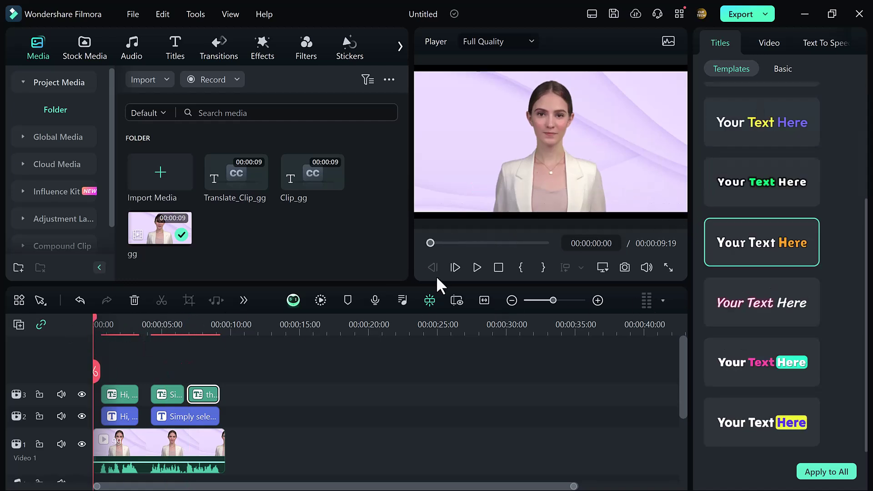
left_click(475, 267)
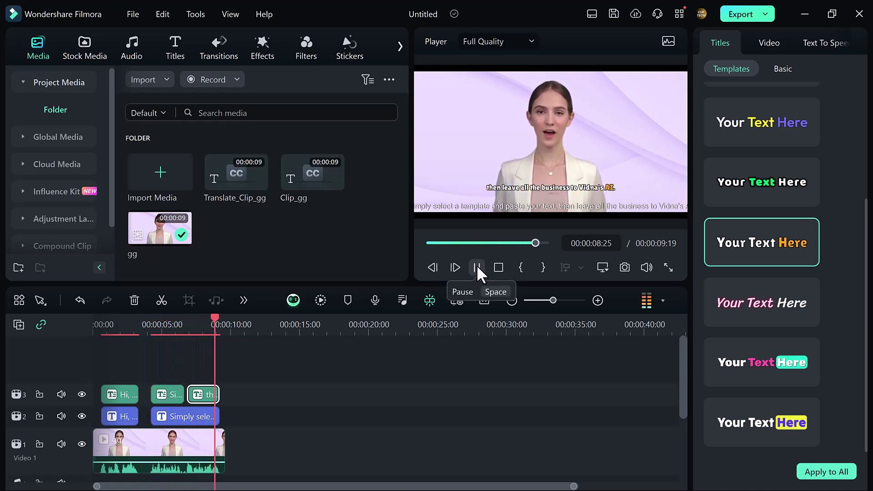
left_click(477, 266)
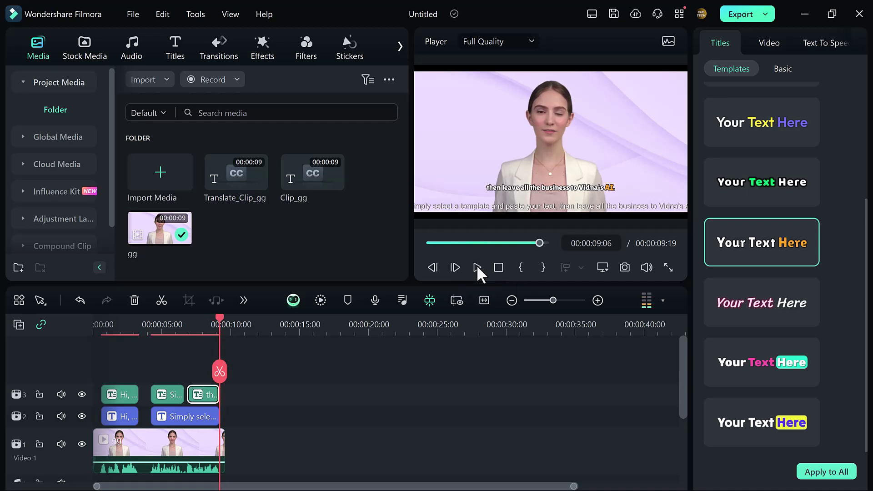
Replace the last caption's text with 'Wondershare Filmora 13.6'
left_click(782, 69)
left_click(767, 124)
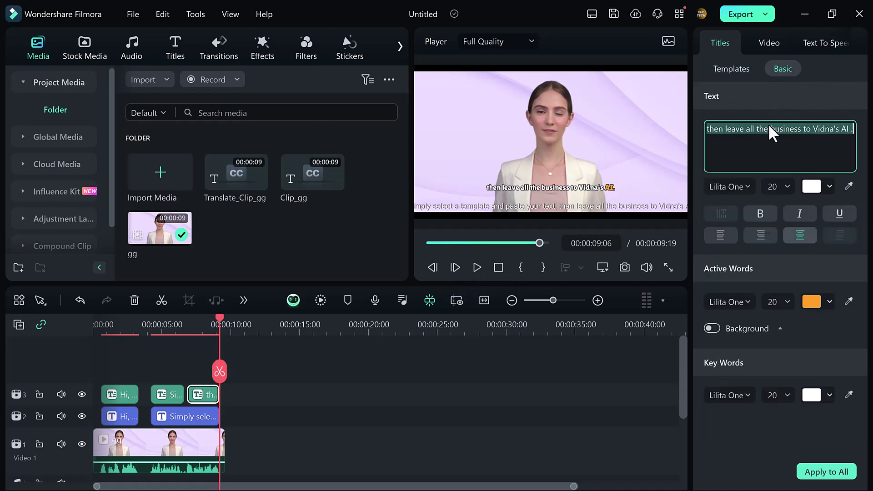
key("ctrl+a")
key("BackSpace")
type("W")
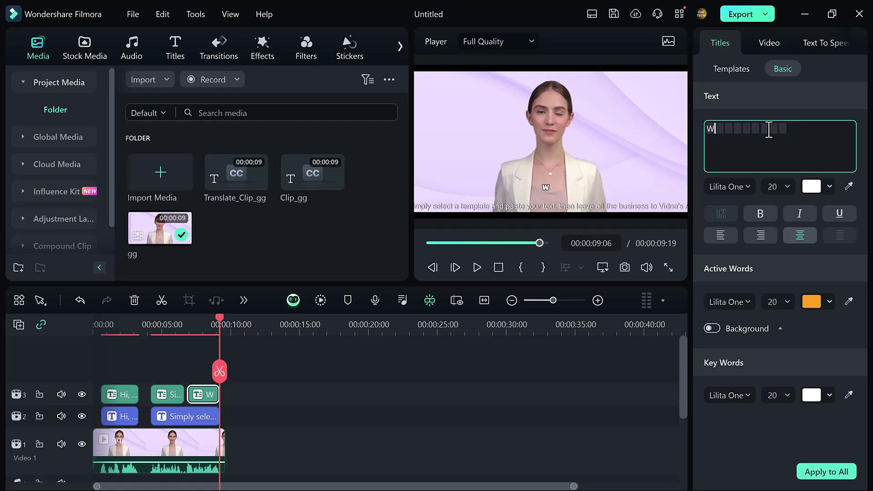
type("ondershare Filmora 13.6")
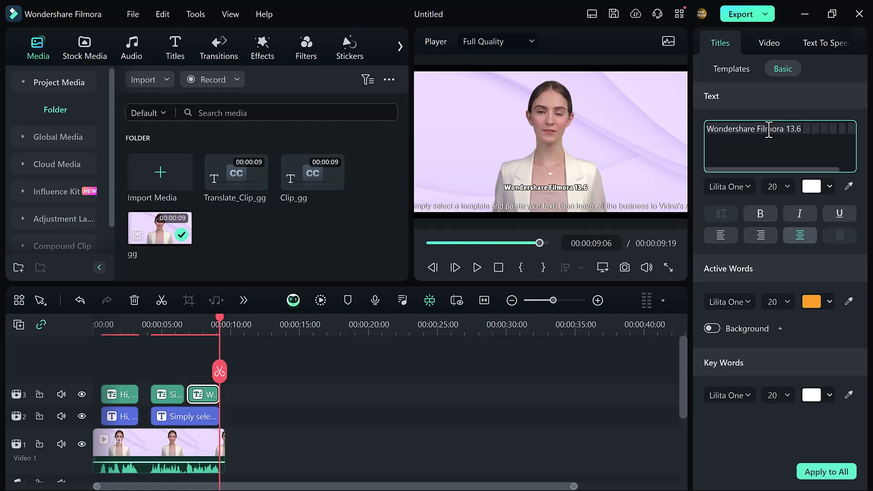
Style the caption in Lilita One, size 24, bold, underlined and light blue
left_click(729, 187)
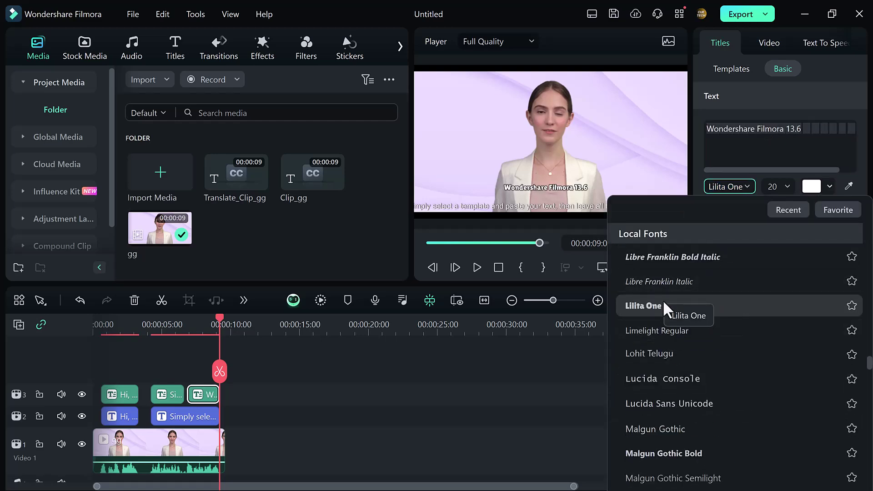
left_click(663, 302)
left_click(777, 186)
left_click(776, 286)
left_click(760, 213)
left_click(839, 213)
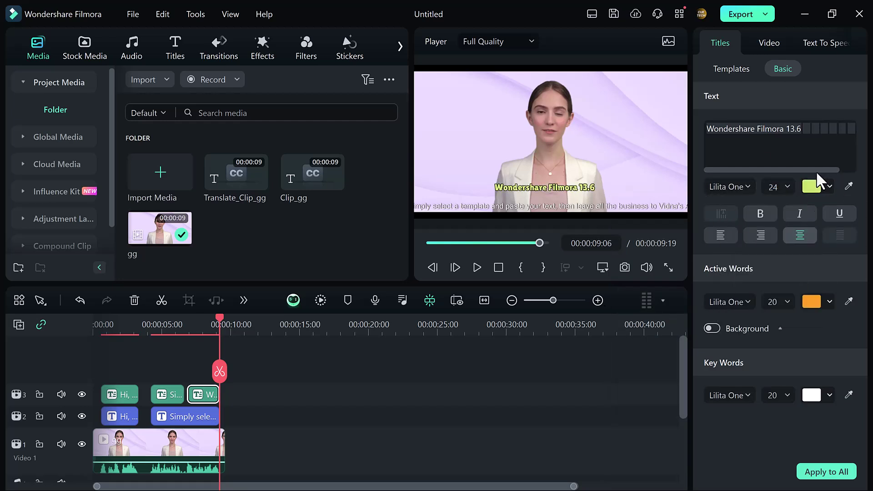
left_click(811, 186)
left_click(733, 307)
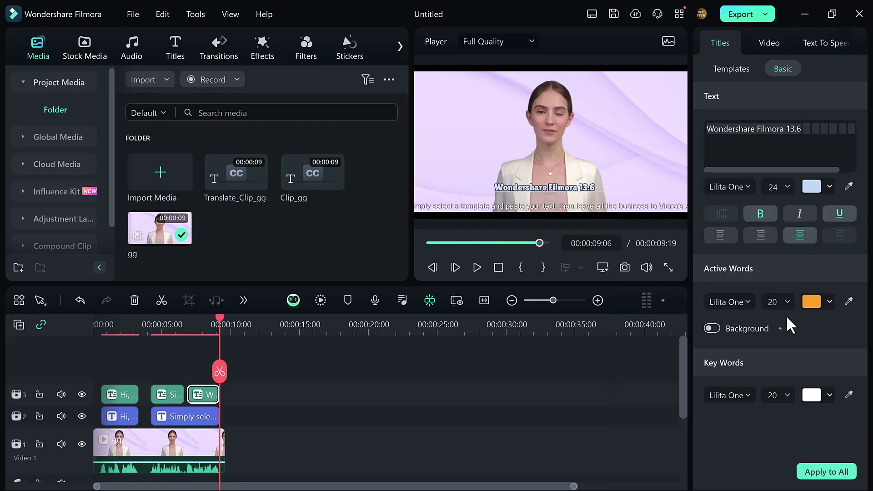
Enable a yellow Active Words Background behind the highlighted words
left_click(714, 327)
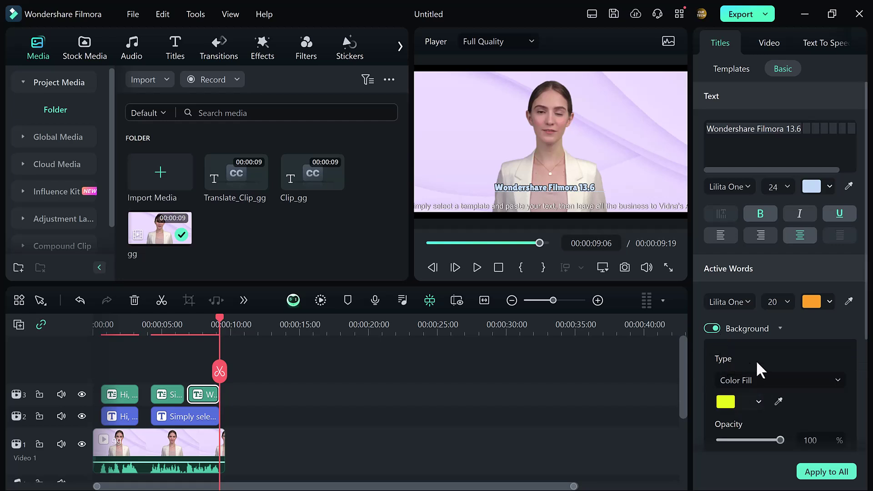
scroll(756, 360, "down", 2)
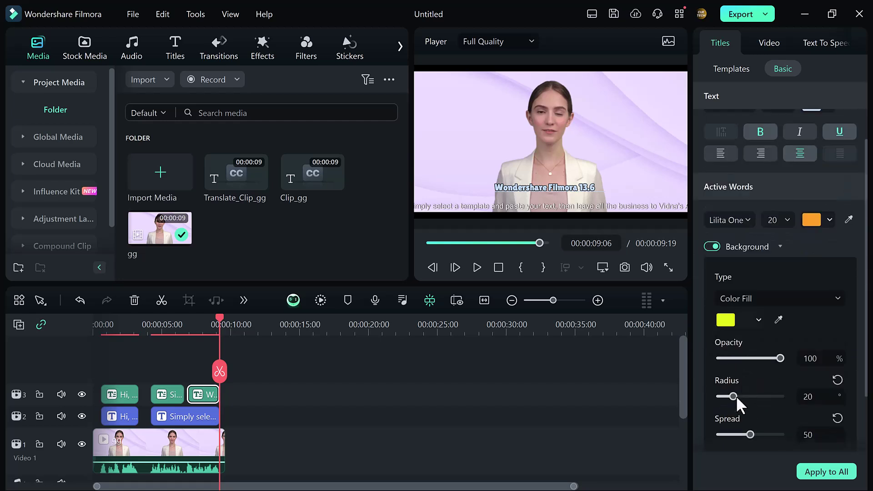
scroll(736, 381, "down", 1)
scroll(735, 375, "down", 1)
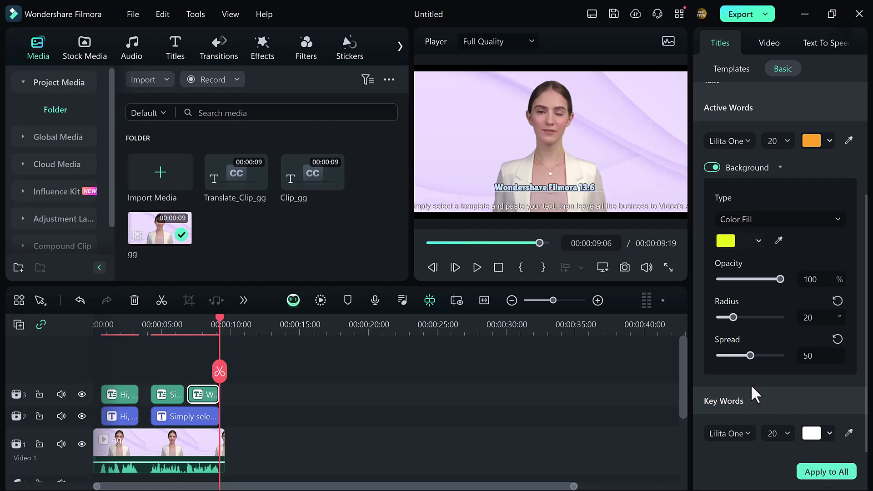
Apply the yellow active-word caption styling to all subtitle clips, then return to the caption templates
left_click(818, 476)
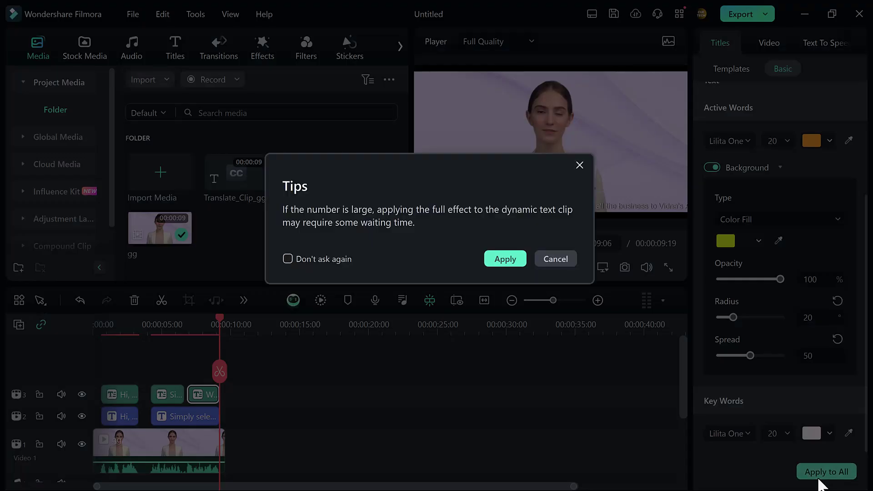
left_click(503, 260)
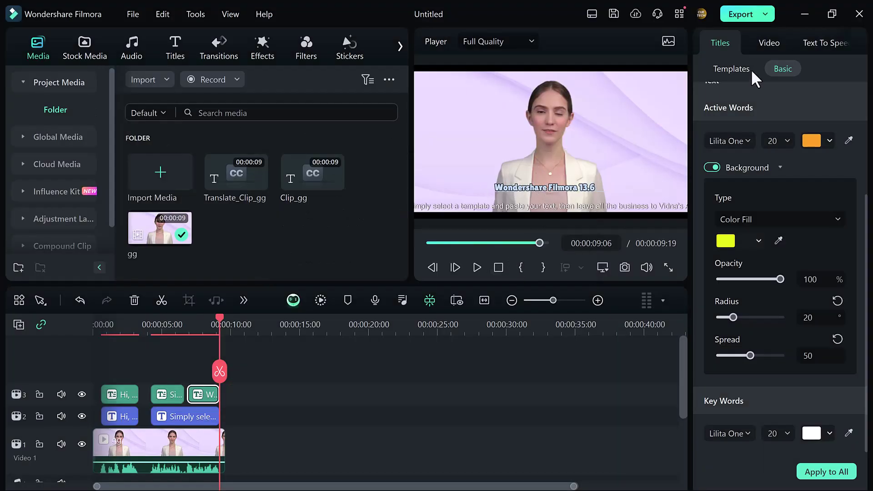
left_click(729, 68)
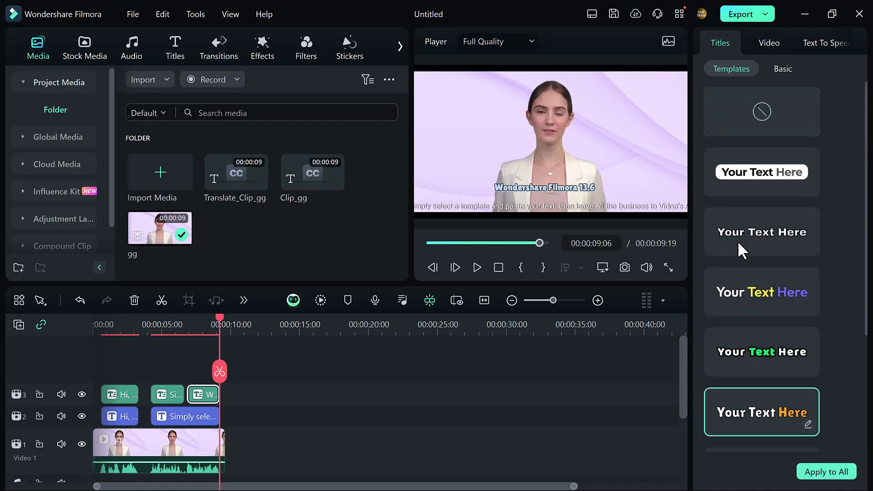